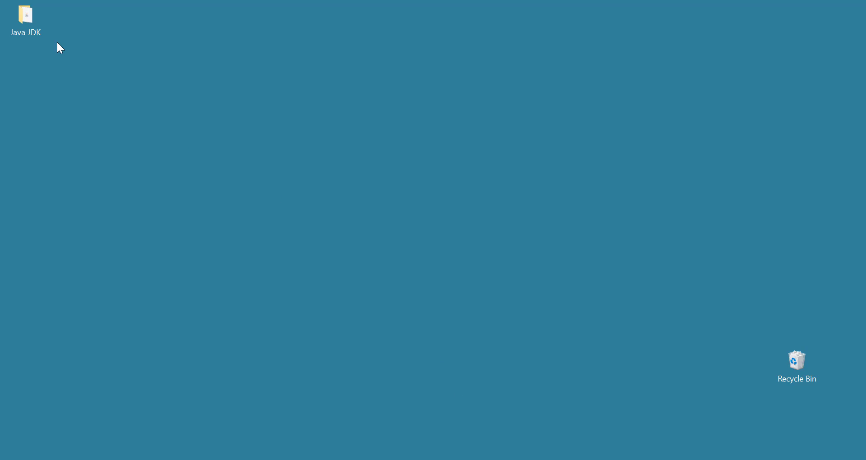
Install Java SE Development Kit 8 Update 181 from jdk-8u181-windows-x64.exe in the Java JDK folder, keeping the default features and destination folders.
{"action": "double_click", "coordinate": [40, 30]}
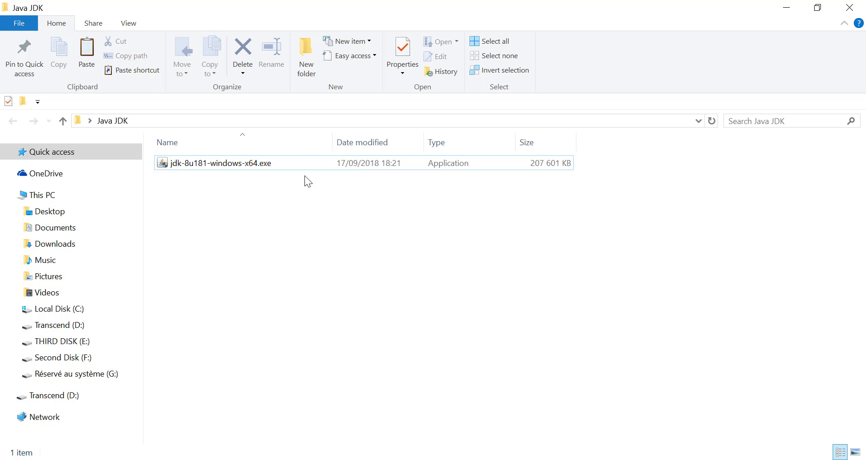
{"action": "double_click", "coordinate": [235, 164]}
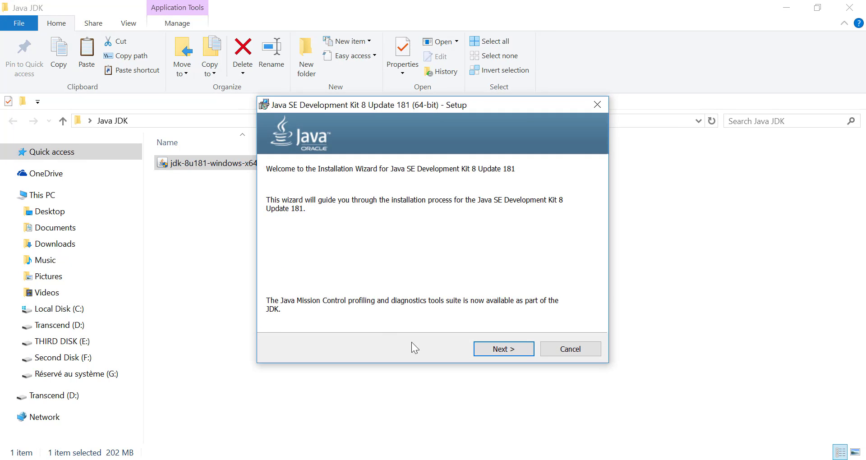
{"action": "left_click", "coordinate": [504, 353]}
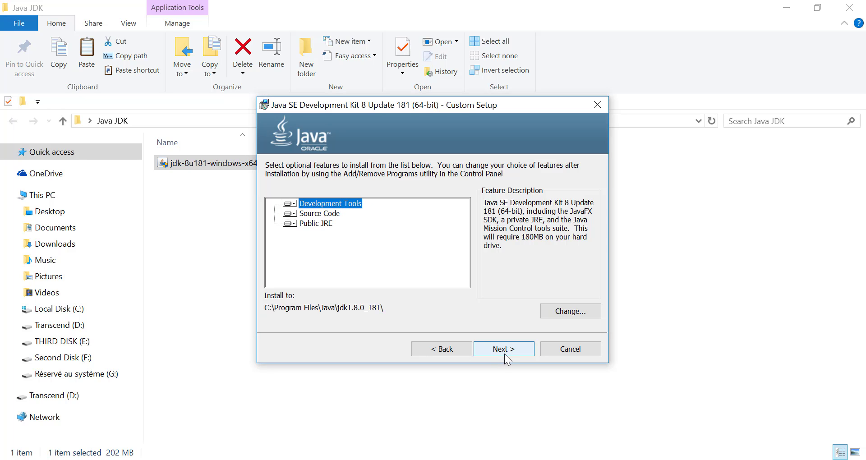
{"action": "left_click", "coordinate": [505, 353]}
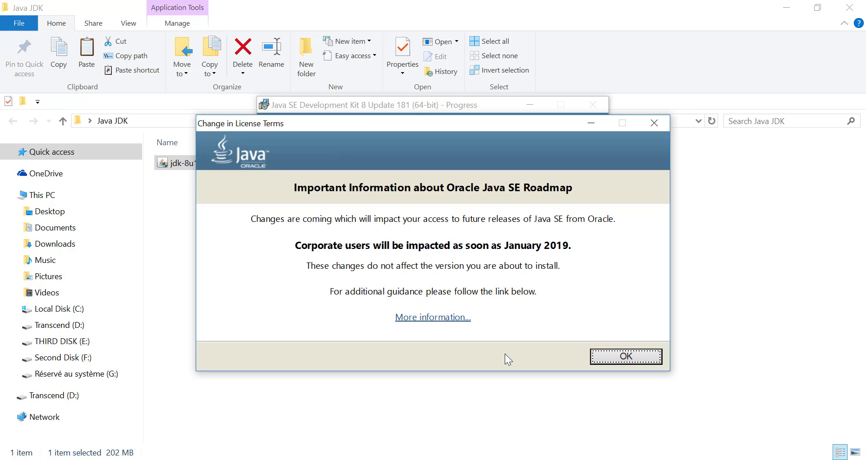
{"action": "left_click", "coordinate": [615, 360]}
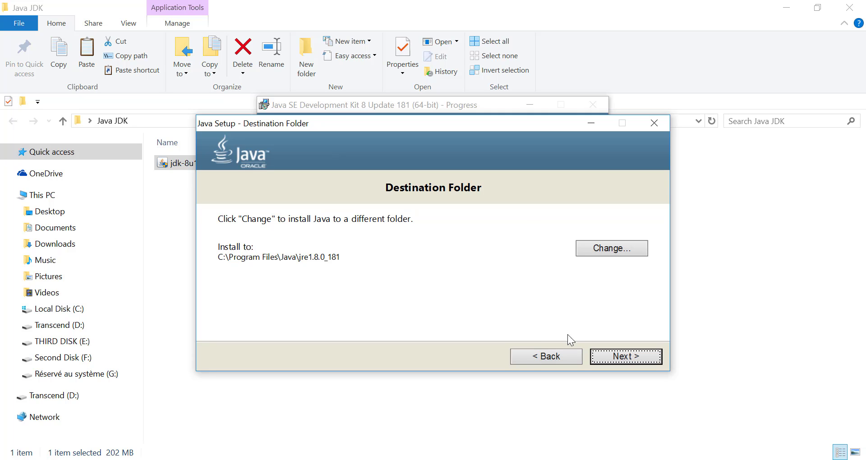
{"action": "left_click", "coordinate": [613, 355]}
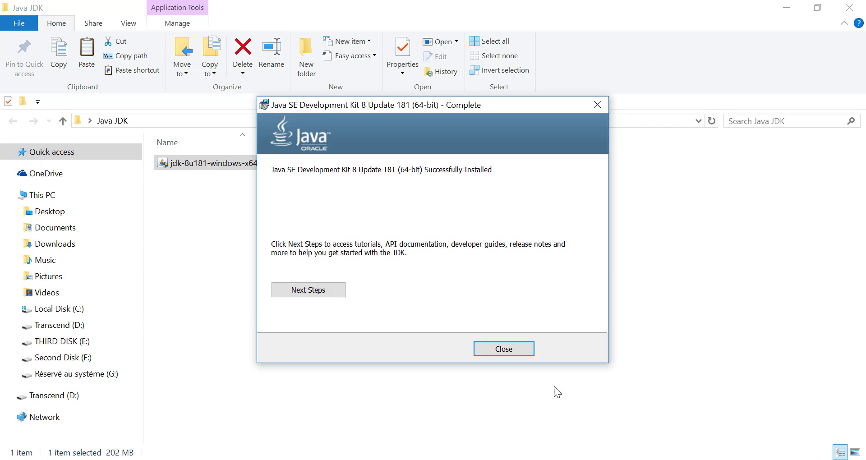
{"action": "left_click", "coordinate": [503, 349]}
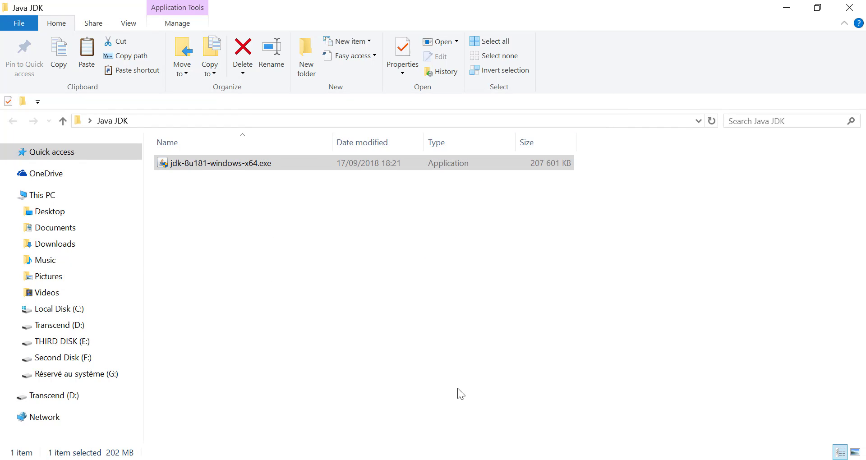
{"action": "left_click", "coordinate": [786, 10]}
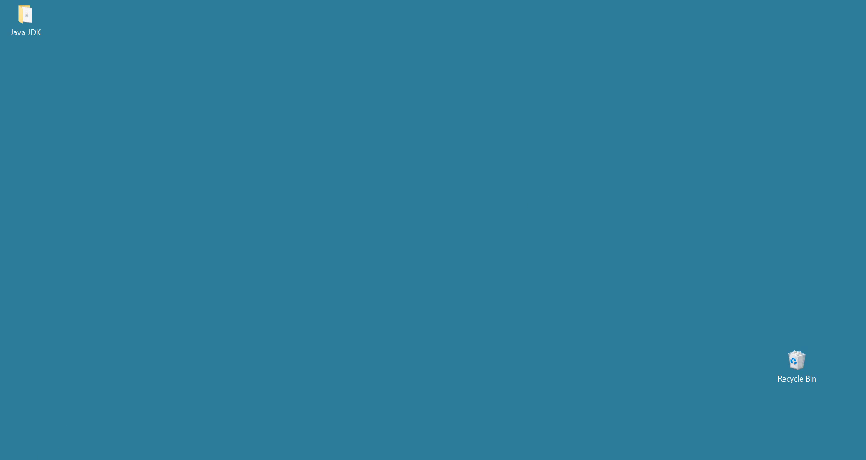
Find and open the Control Panel.
{"action": "key", "text": "super"}
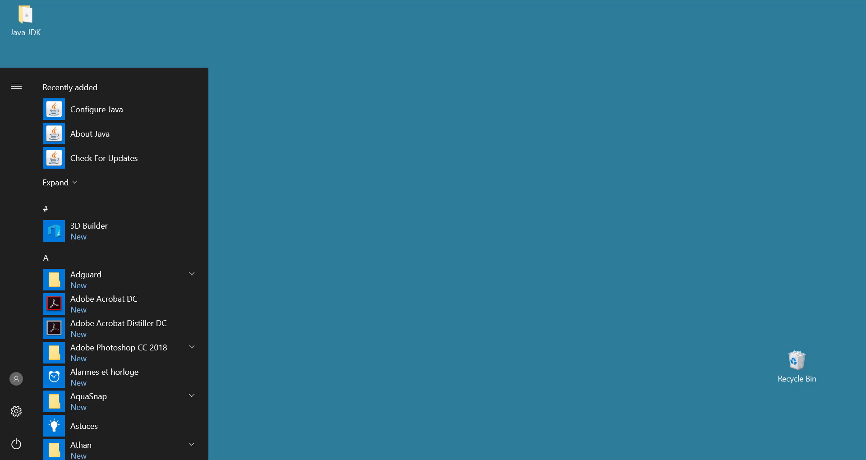
{"action": "type", "text": "c"}
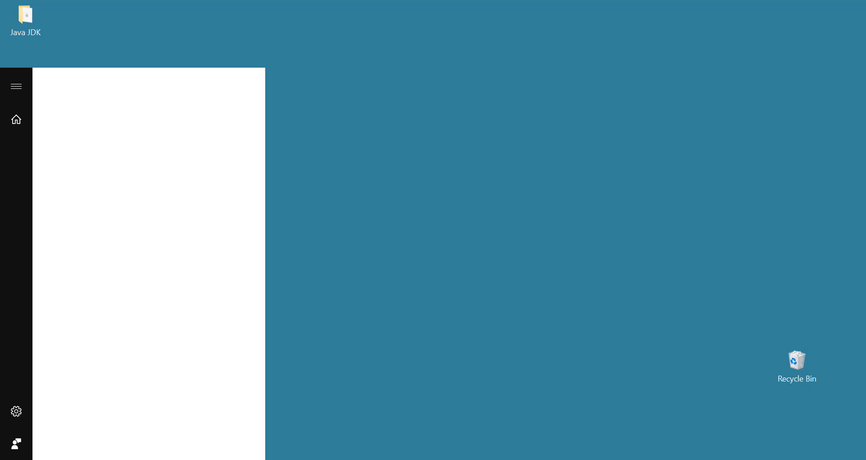
{"action": "type", "text": "ontr"}
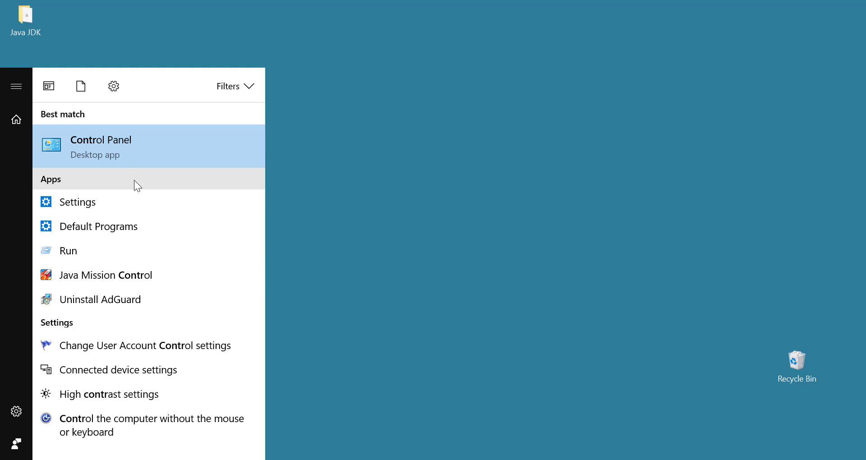
{"action": "left_click", "coordinate": [114, 143]}
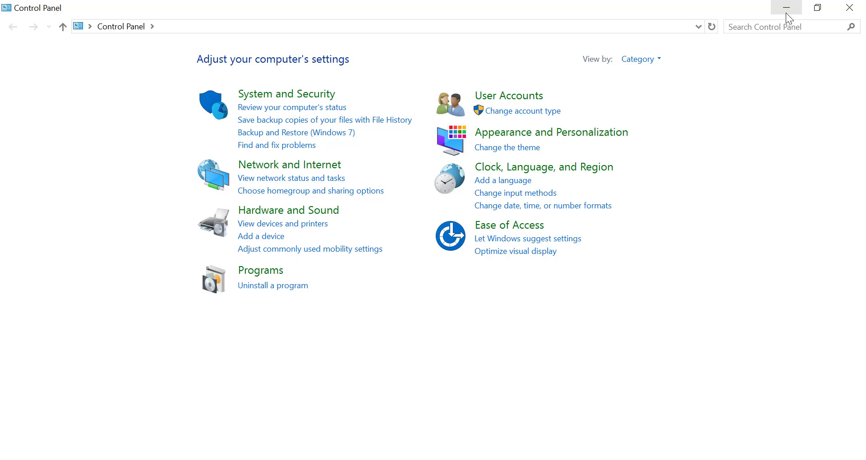
Search the Control Panel for "envir" and open the Environment Variables dialog through the system environment variables settings.
{"action": "left_click", "coordinate": [756, 25]}
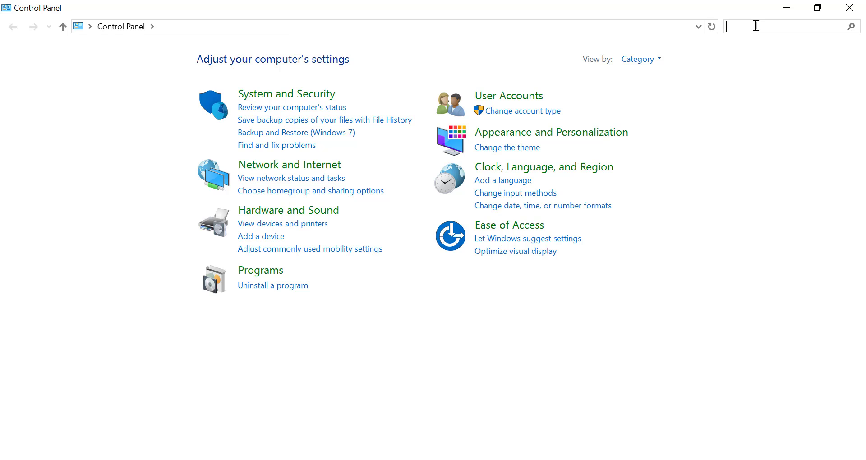
{"action": "type", "text": "env"}
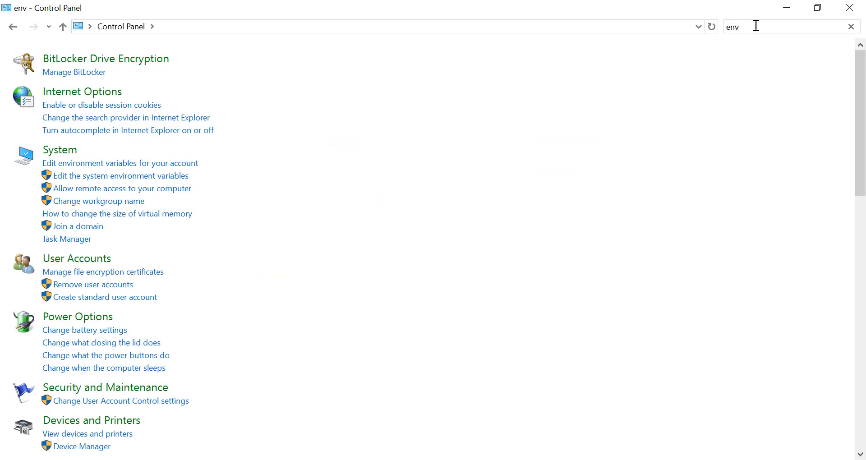
{"action": "type", "text": "ir"}
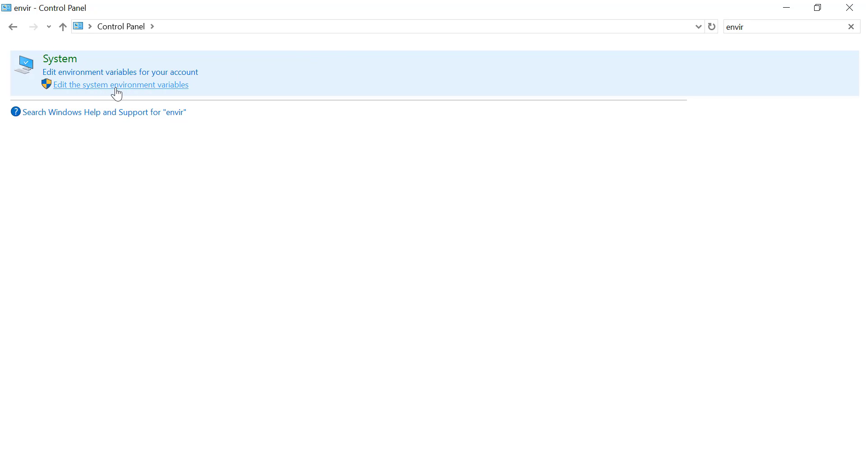
{"action": "left_click", "coordinate": [117, 88]}
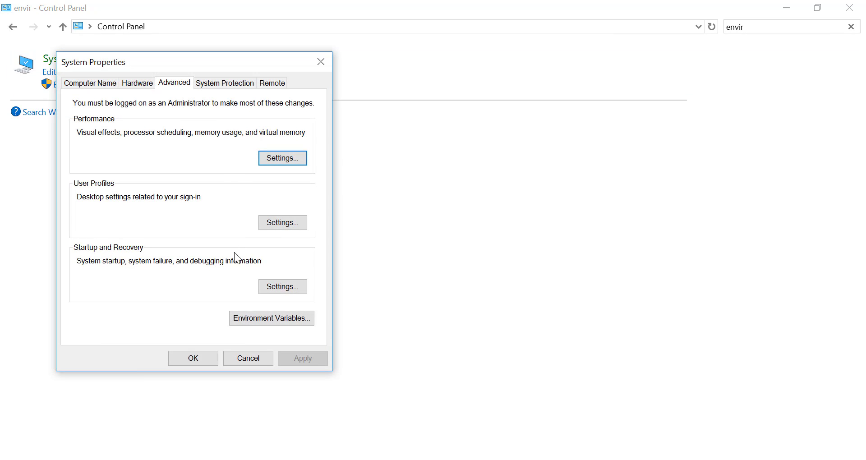
{"action": "left_click", "coordinate": [272, 323]}
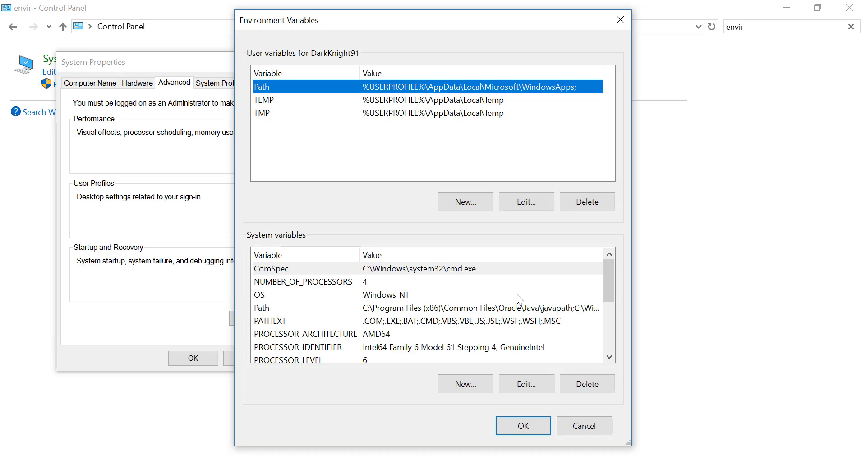
Open the system Path variable for editing.
{"action": "left_click", "coordinate": [371, 311]}
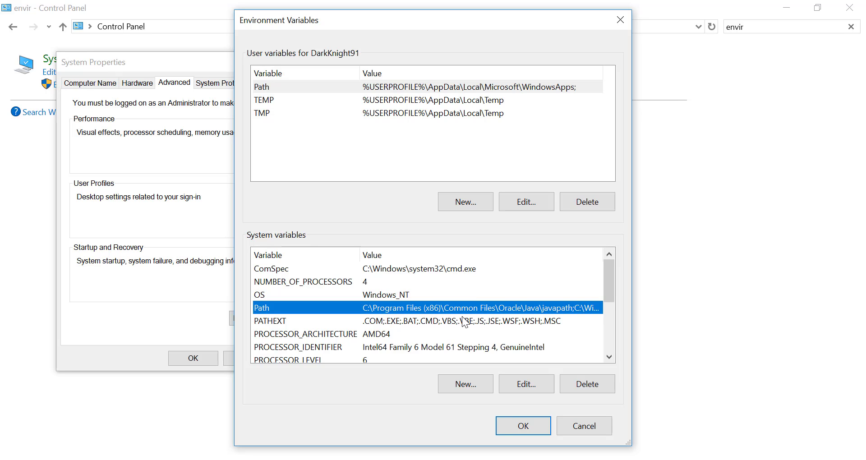
{"action": "left_click", "coordinate": [528, 389]}
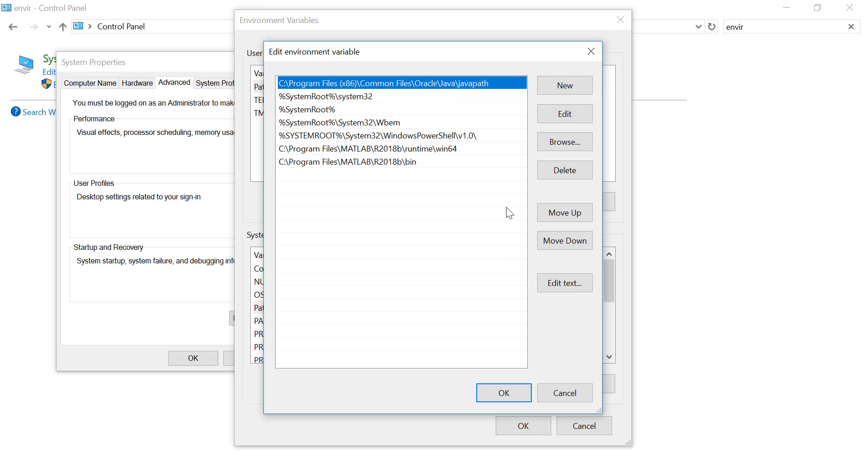
{"action": "left_click", "coordinate": [566, 88]}
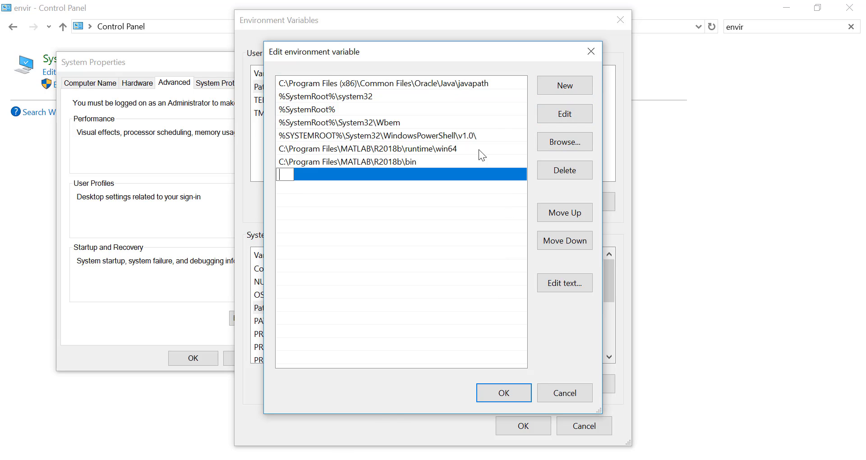
{"action": "key", "text": "Escape"}
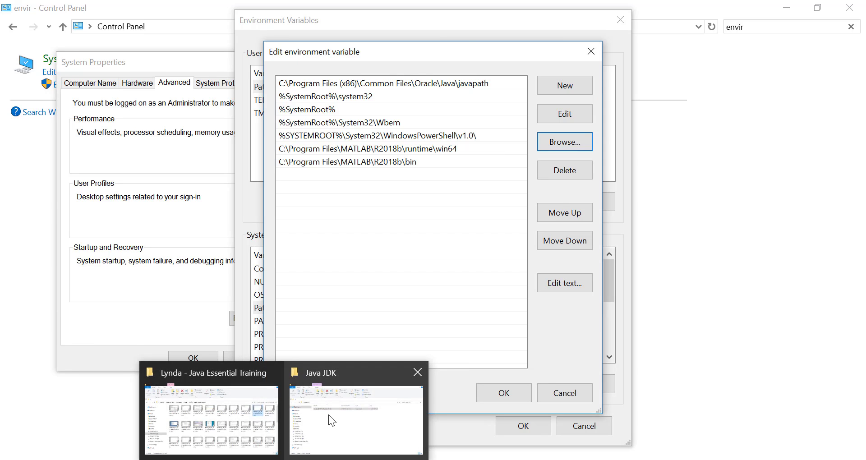
Switch to the Java JDK File Explorer window and open the folder C:\Program Files\Java\jdk1.8.0_181\bin.
{"action": "left_click", "coordinate": [332, 416]}
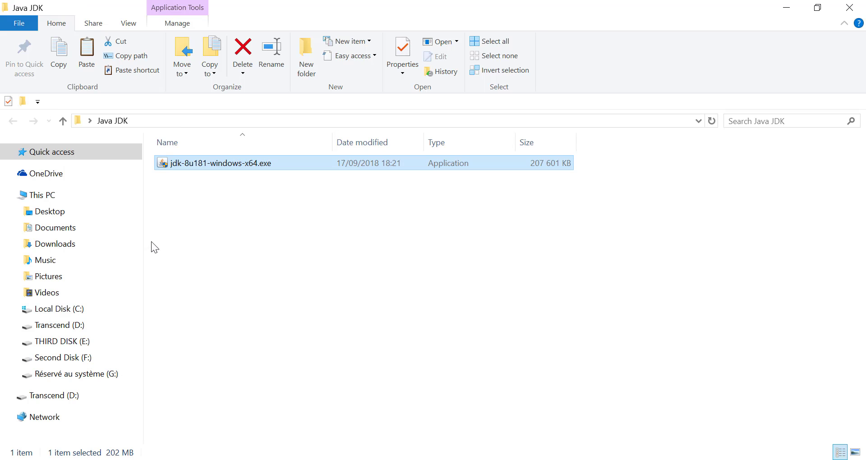
{"action": "left_click", "coordinate": [55, 309]}
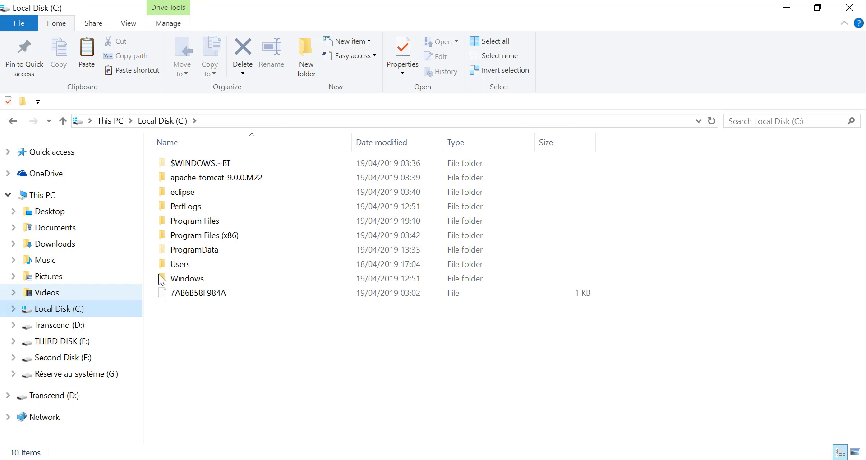
{"action": "double_click", "coordinate": [202, 220]}
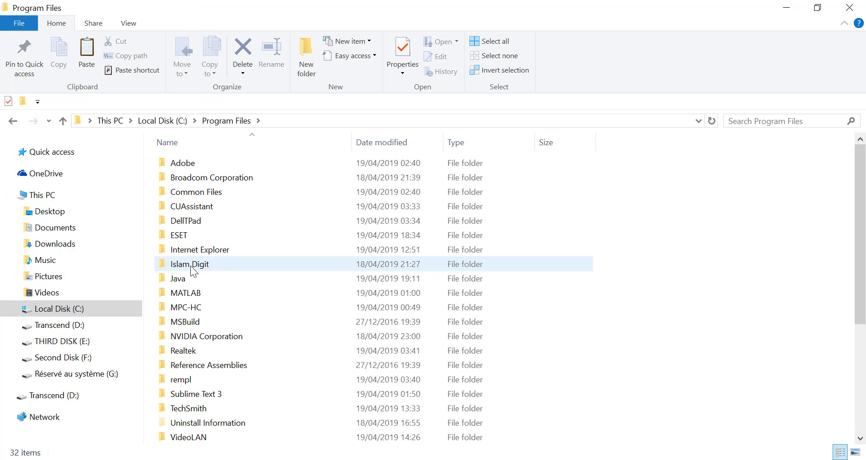
{"action": "double_click", "coordinate": [179, 283]}
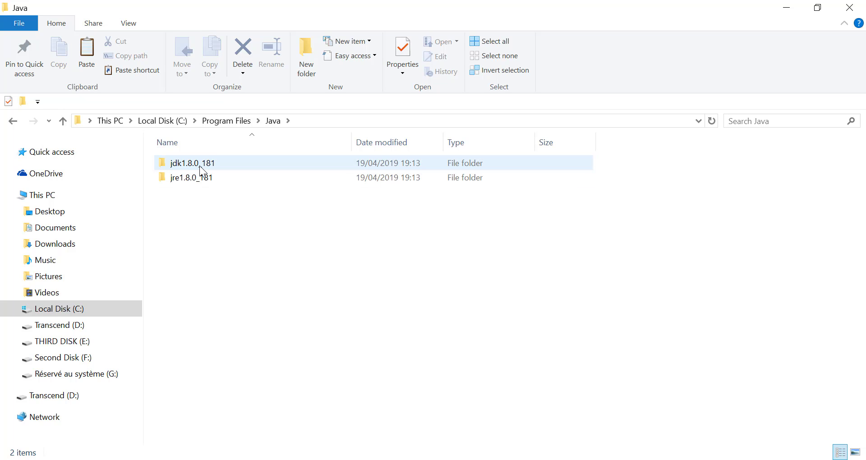
{"action": "double_click", "coordinate": [199, 165]}
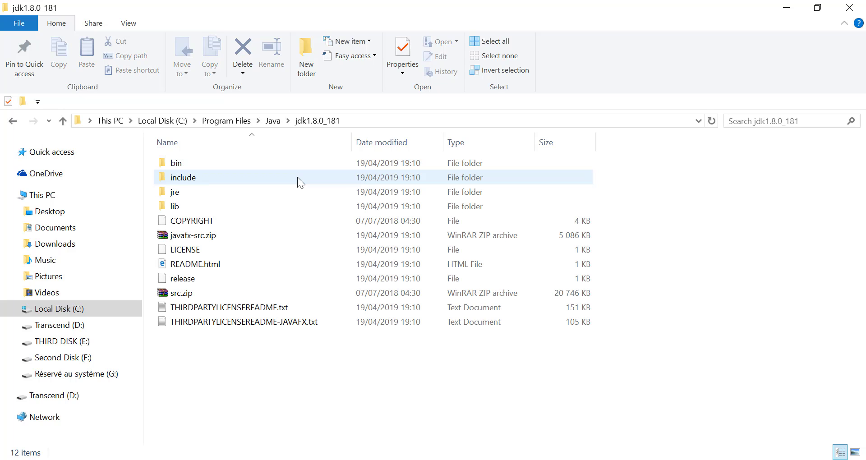
{"action": "double_click", "coordinate": [180, 164]}
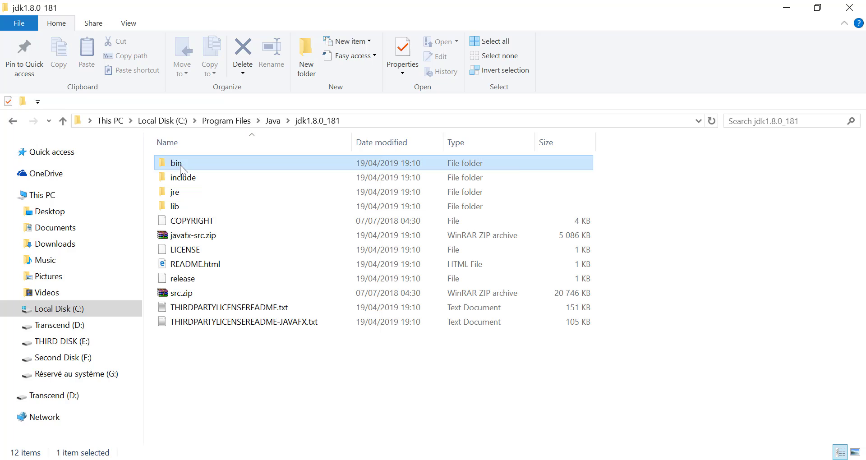
Copy the full path of the JDK's bin folder.
{"action": "left_click", "coordinate": [79, 122]}
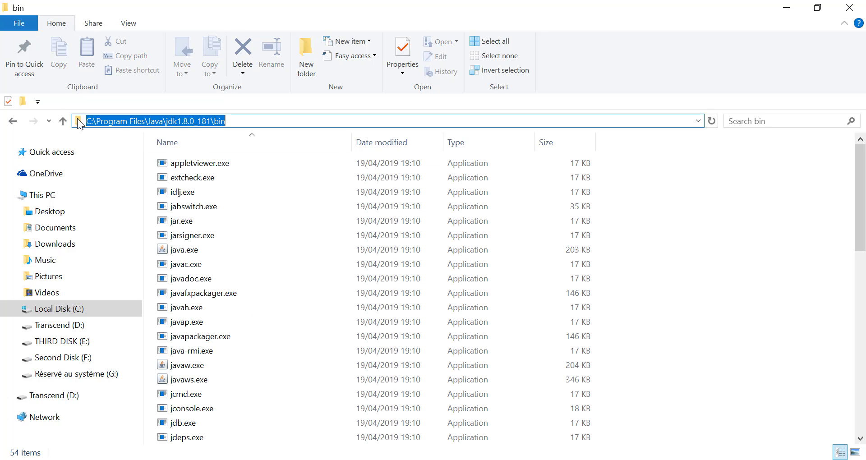
{"action": "right_click", "coordinate": [171, 120]}
{"action": "left_click", "coordinate": [212, 159]}
Return to the Path variable editor and add the entry C:\Program Files\Java\jdk1.8.0_181\bin to the system Path.
{"action": "key", "text": "alt+Tab"}
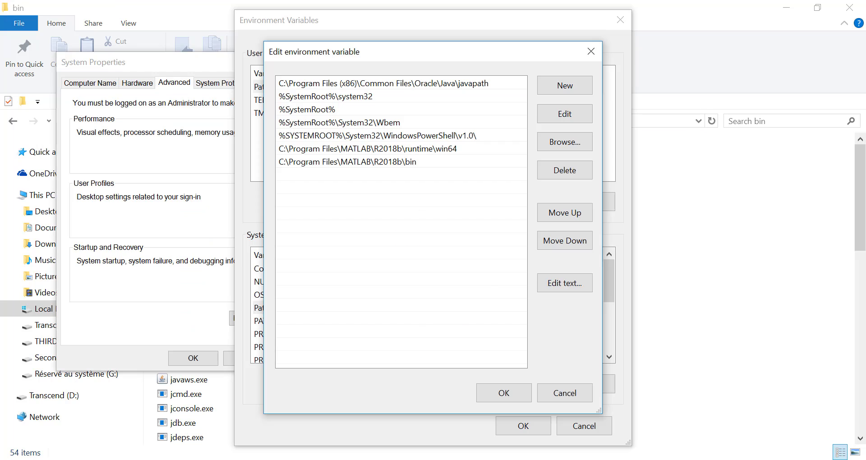
{"action": "left_click", "coordinate": [550, 92]}
{"action": "key", "text": "ctrl+v"}
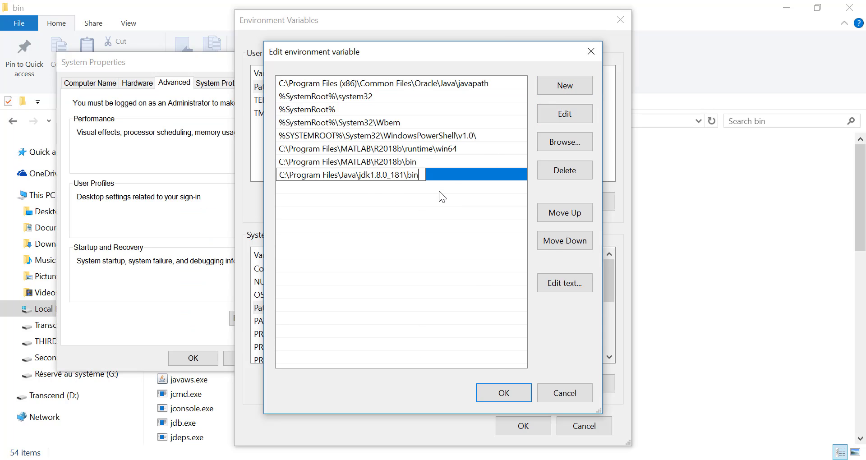
{"action": "left_click", "coordinate": [508, 396]}
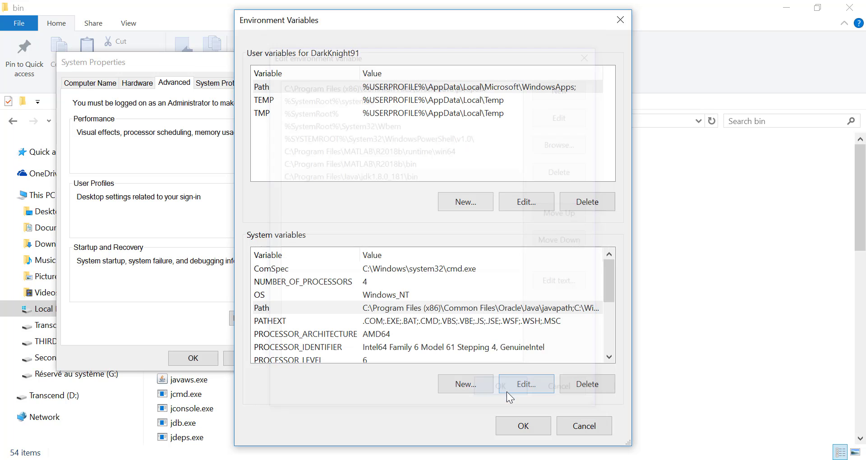
Create a user environment variable named JAVA_HOME with the value C:\Program Files\Java\jdk1.8.0_181.
{"action": "left_click", "coordinate": [407, 86]}
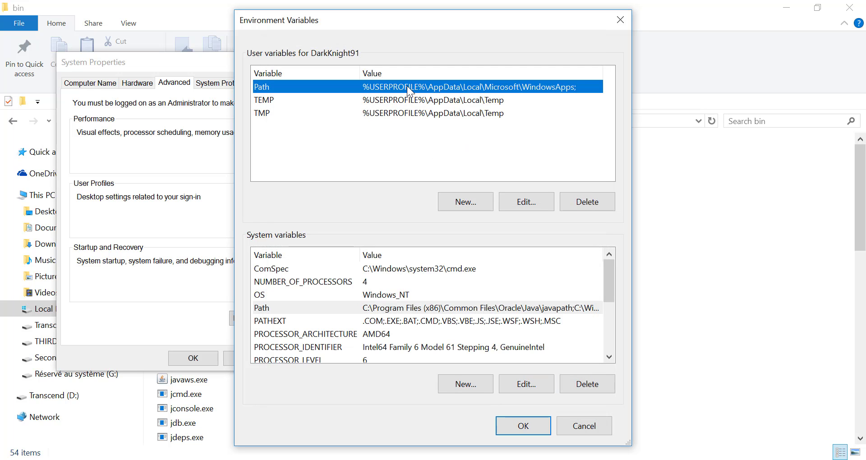
{"action": "left_click", "coordinate": [461, 205]}
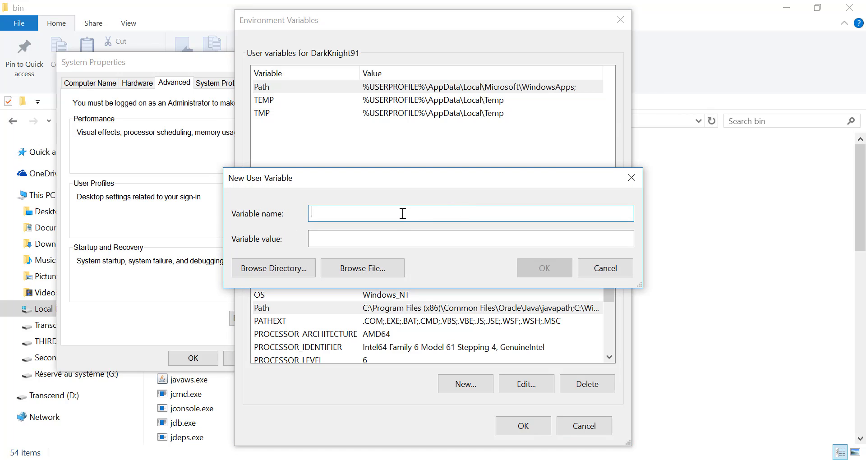
{"action": "type", "text": "JAVA_HOME"}
{"action": "key", "text": "Tab"}
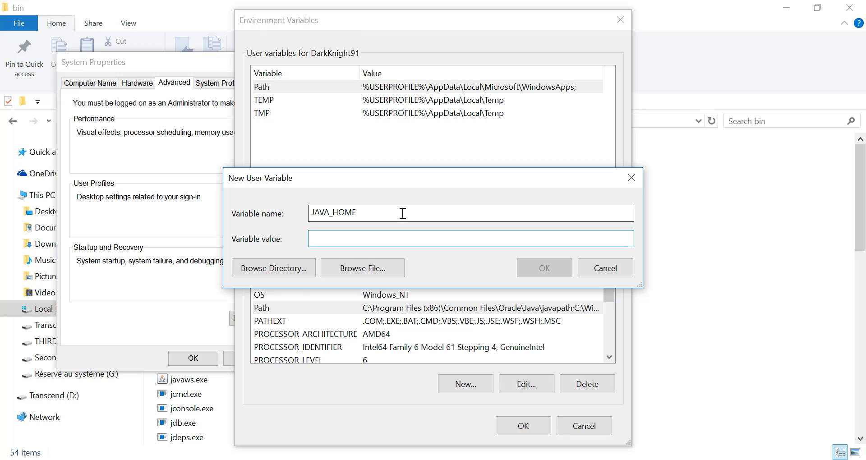
{"action": "key", "text": "ctrl+v"}
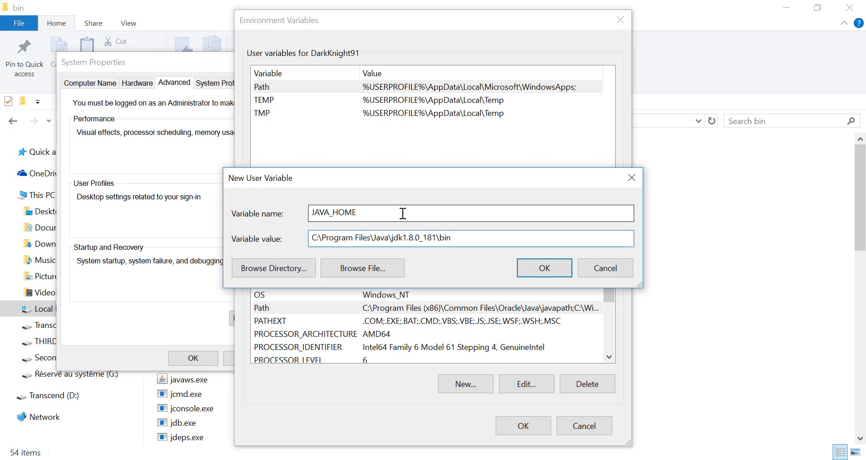
{"action": "key", "text": "BackSpace"}
{"action": "key", "text": "BackSpace"}
{"action": "key", "text": "BackSpace"}
{"action": "key", "text": "BackSpace"}
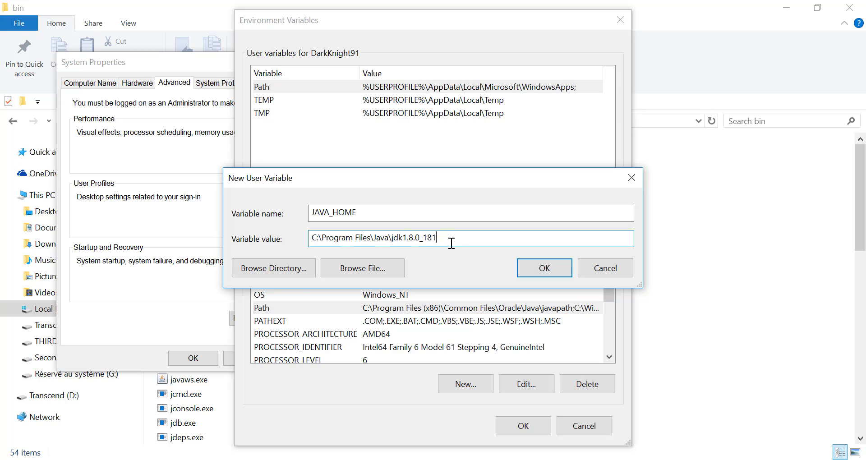
{"action": "left_click", "coordinate": [531, 269]}
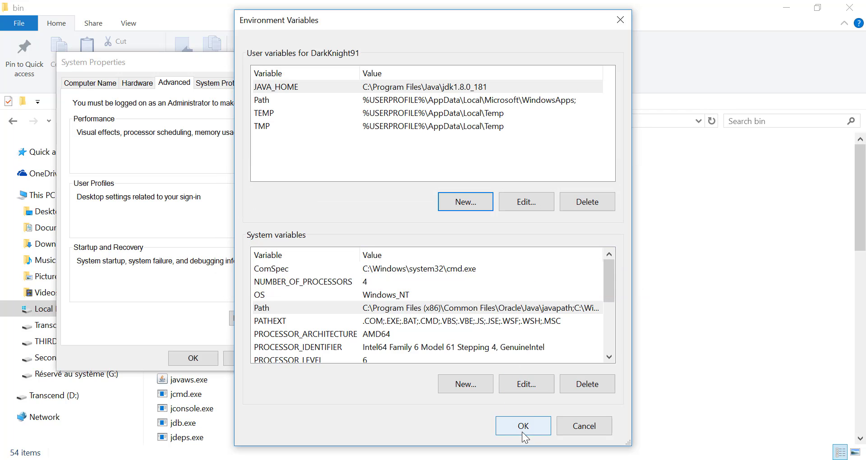
Save the environment variable changes, accept System Properties, and close the JDK bin folder and Control Panel windows.
{"action": "left_click", "coordinate": [523, 433]}
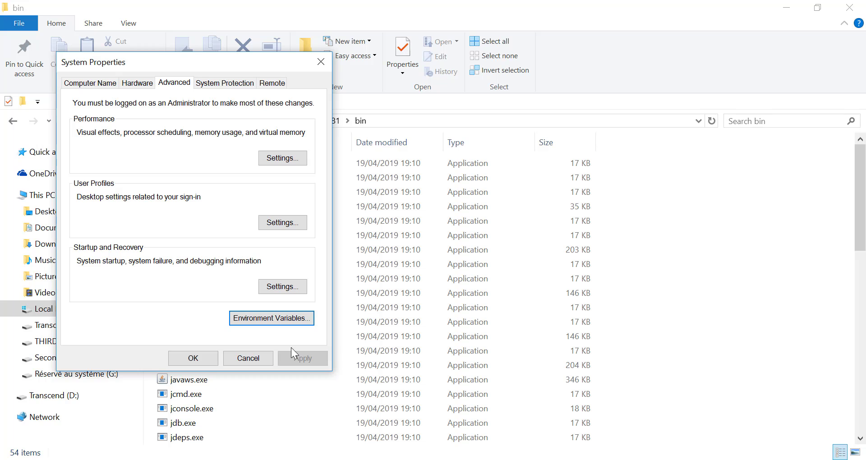
{"action": "left_click", "coordinate": [185, 358]}
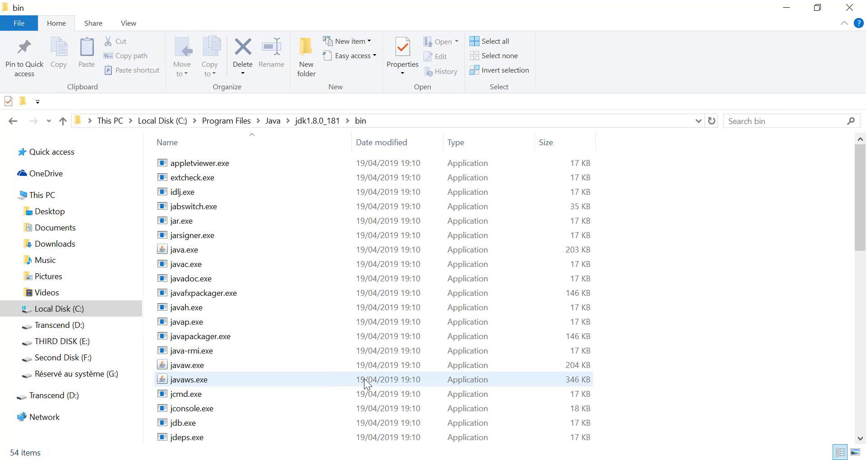
{"action": "left_click", "coordinate": [852, 11]}
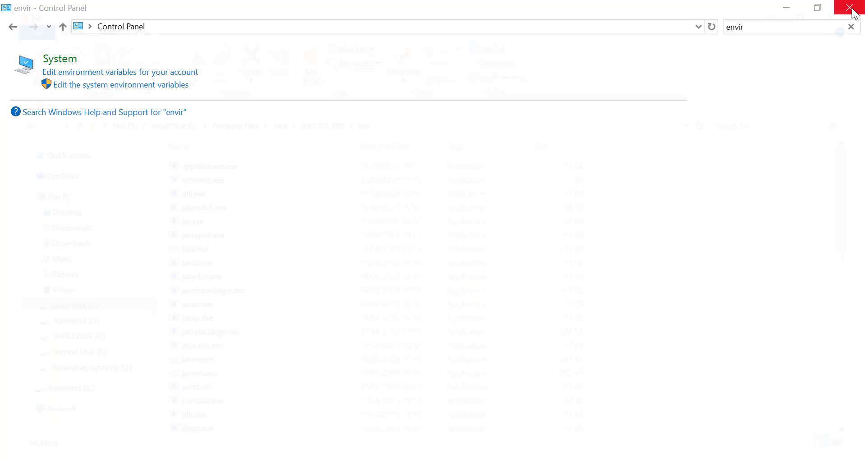
{"action": "left_click", "coordinate": [850, 9]}
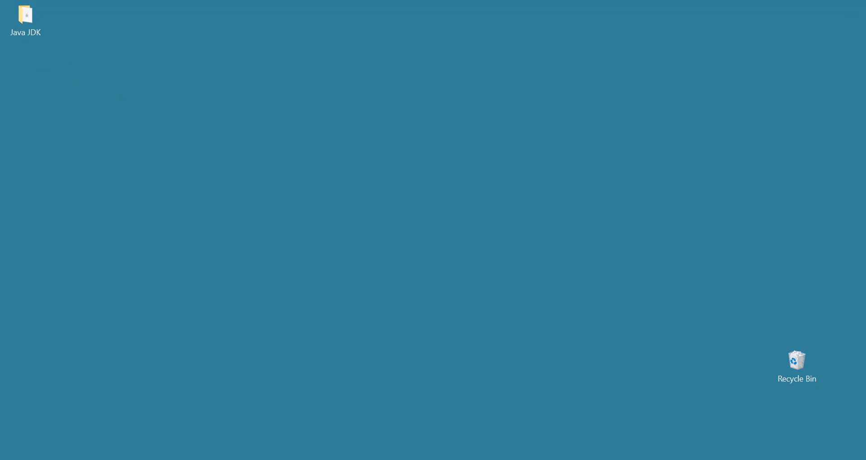
Search Windows for cmd and open Command Prompt.
{"action": "key", "text": "super"}
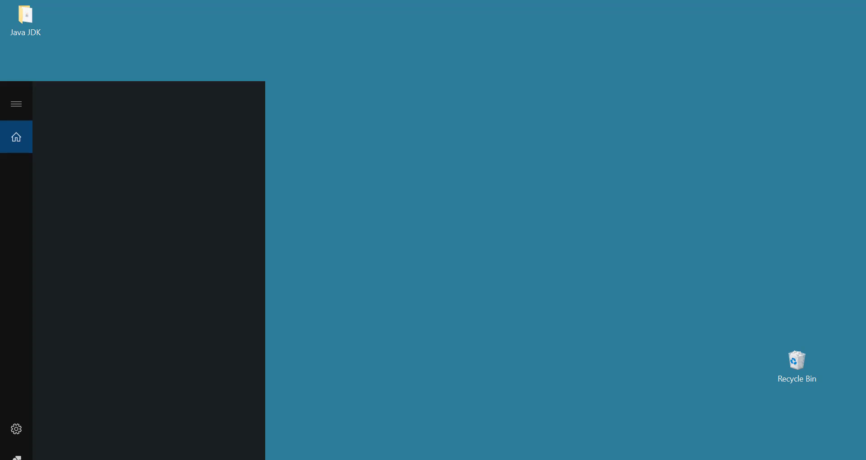
{"action": "type", "text": "cmd"}
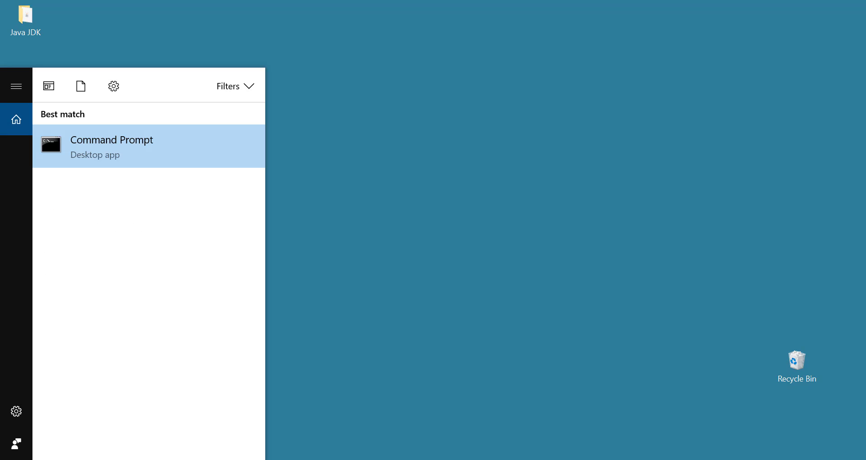
{"action": "left_click", "coordinate": [128, 140]}
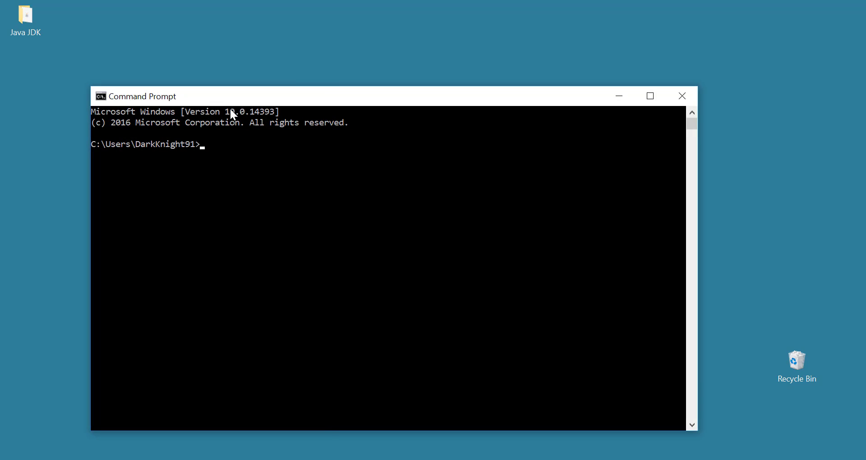
Check the installed Java version by running java -version, and close Command Prompt.
{"action": "type", "text": "java"}
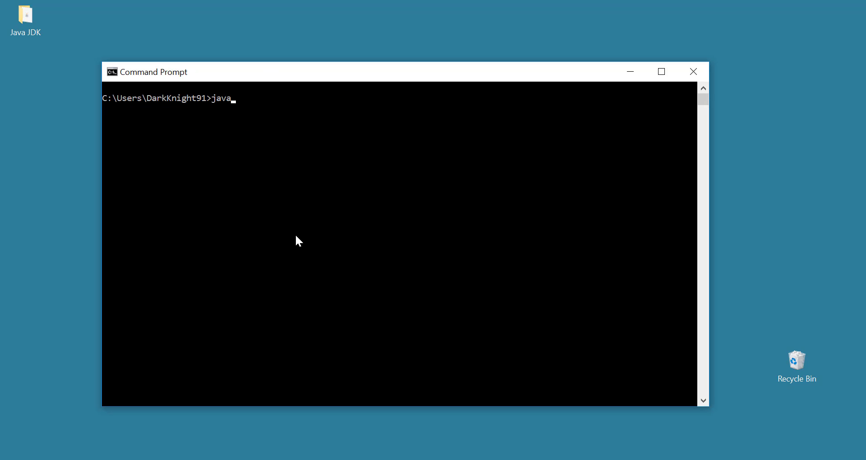
{"action": "type", "text": " -version"}
{"action": "key", "text": "Return"}
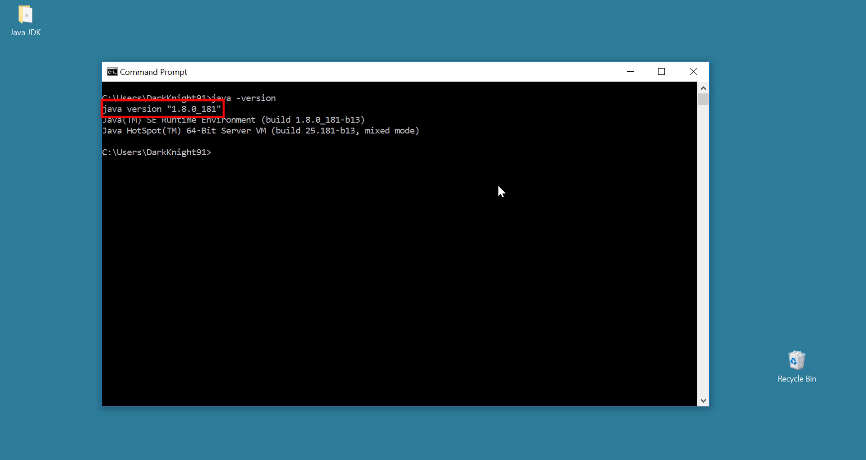
{"action": "left_click", "coordinate": [699, 73]}
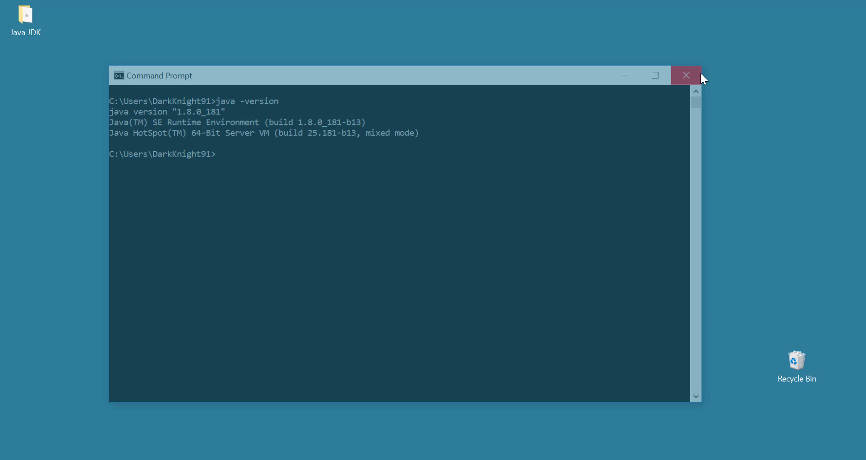